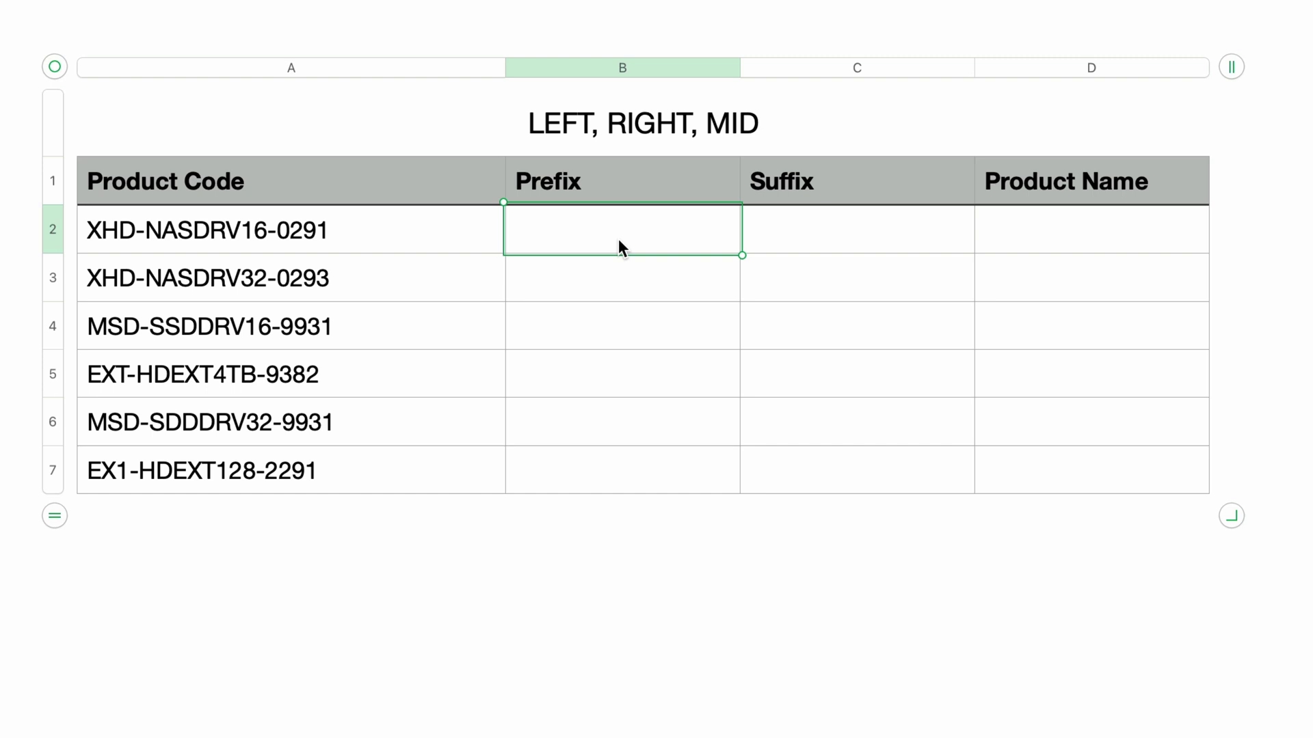
Step: Start a formula in Prefix cell B2, next to product code XHD-NASDRV16-0291
{"action": "key", "text": "equal"}
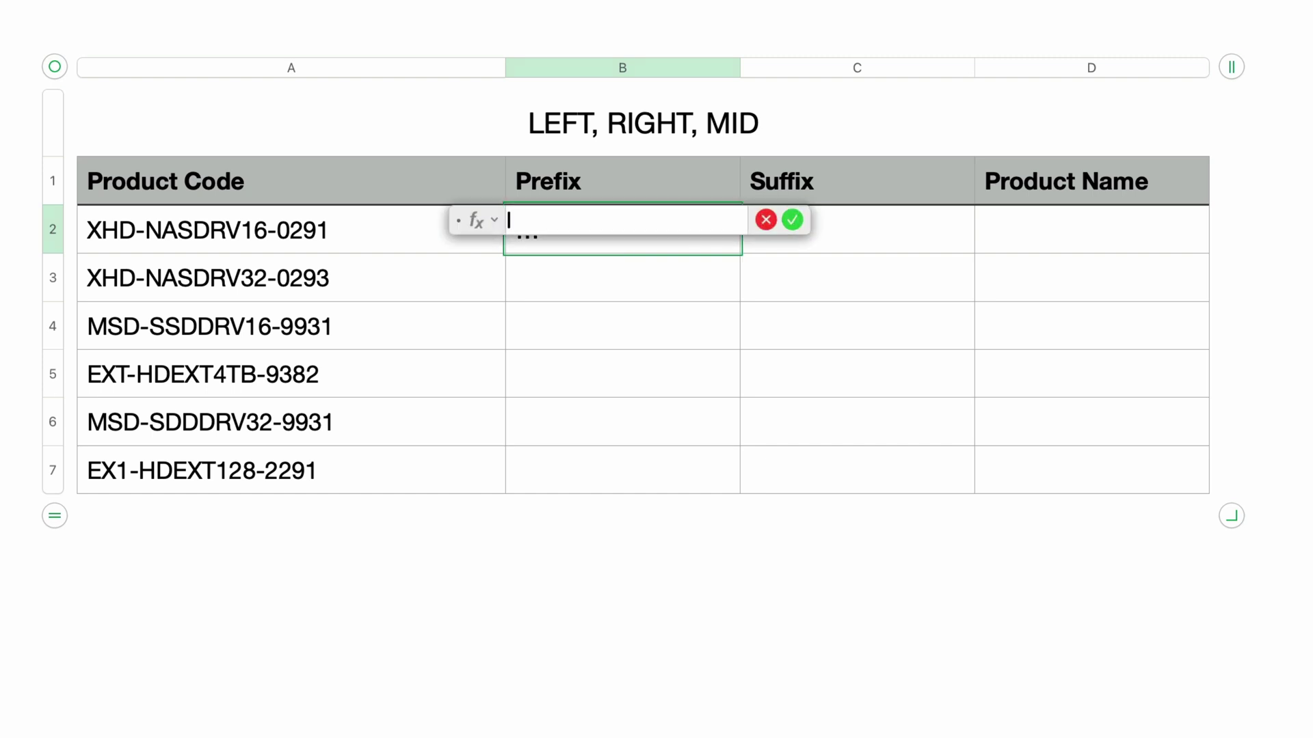
Step: Enter LEFT(A2,3) in B2 so it returns the prefix XHD
{"action": "type", "text": "LEFT"}
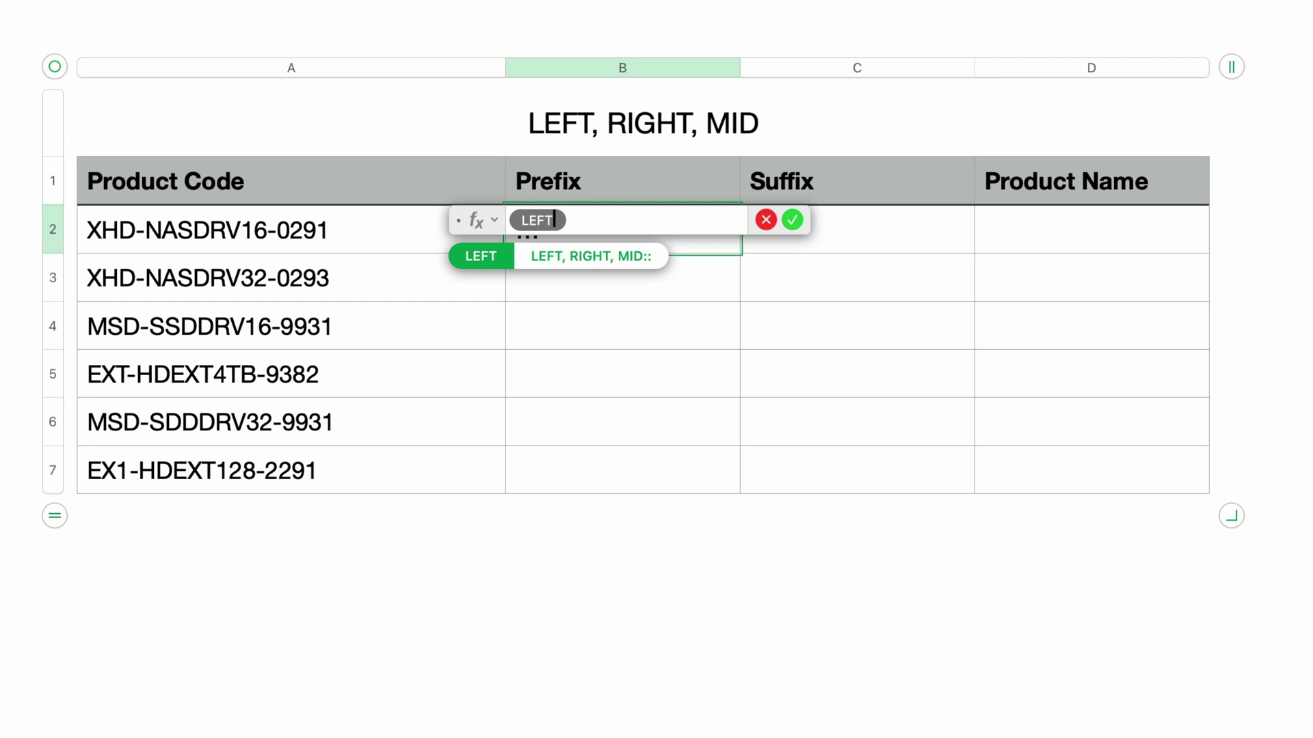
{"action": "key", "text": "Return"}
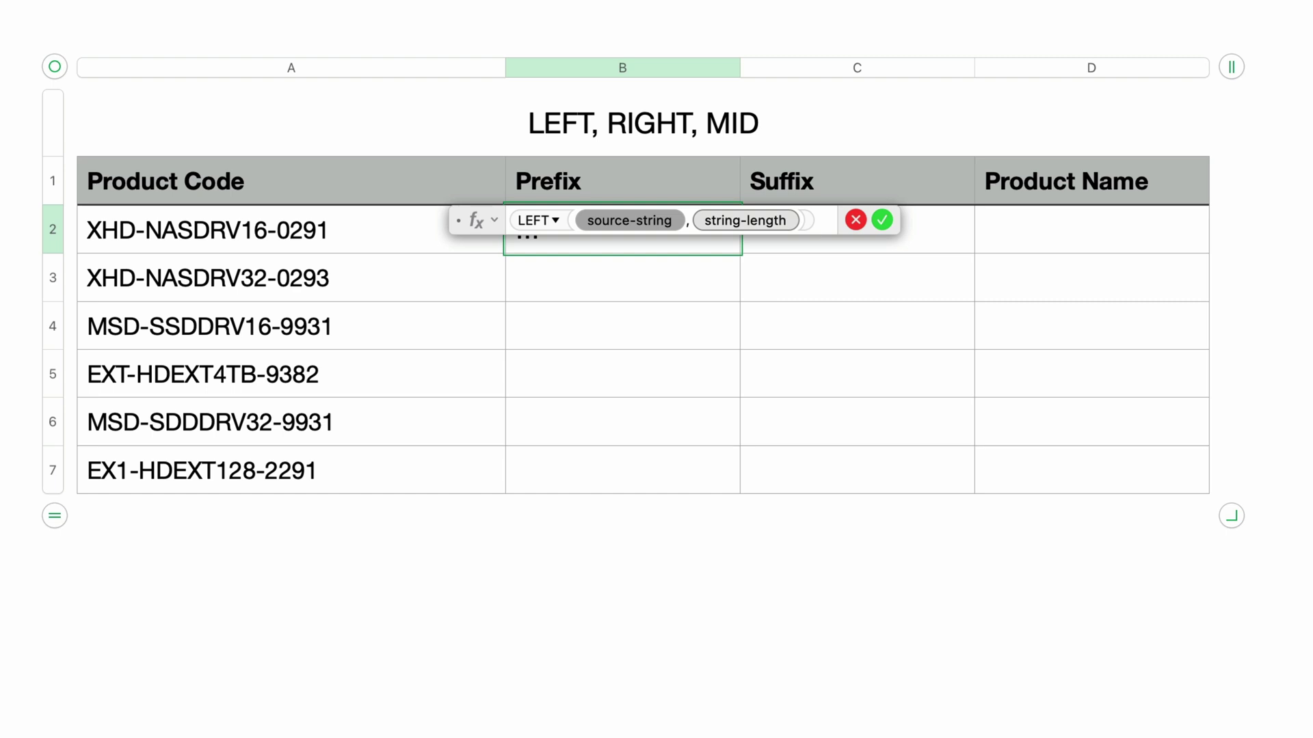
{"action": "left_click", "coordinate": [369, 240]}
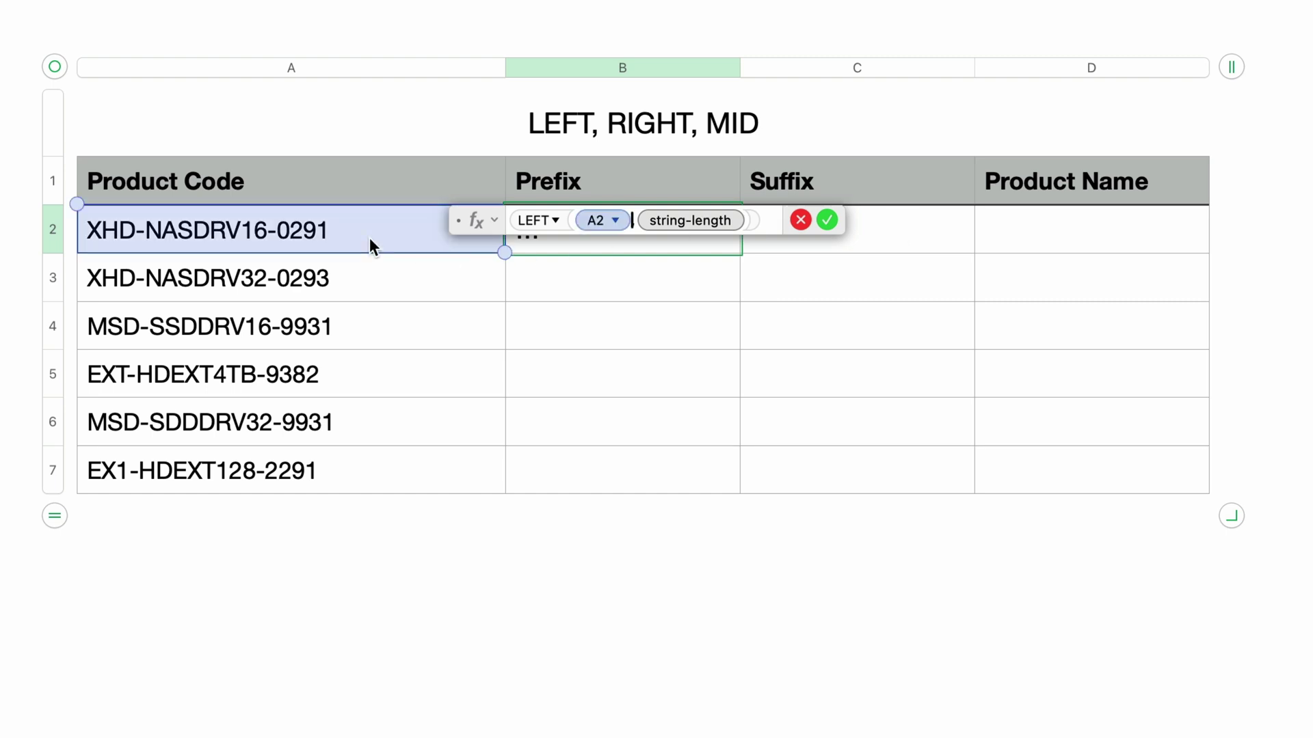
{"action": "type", "text": ","}
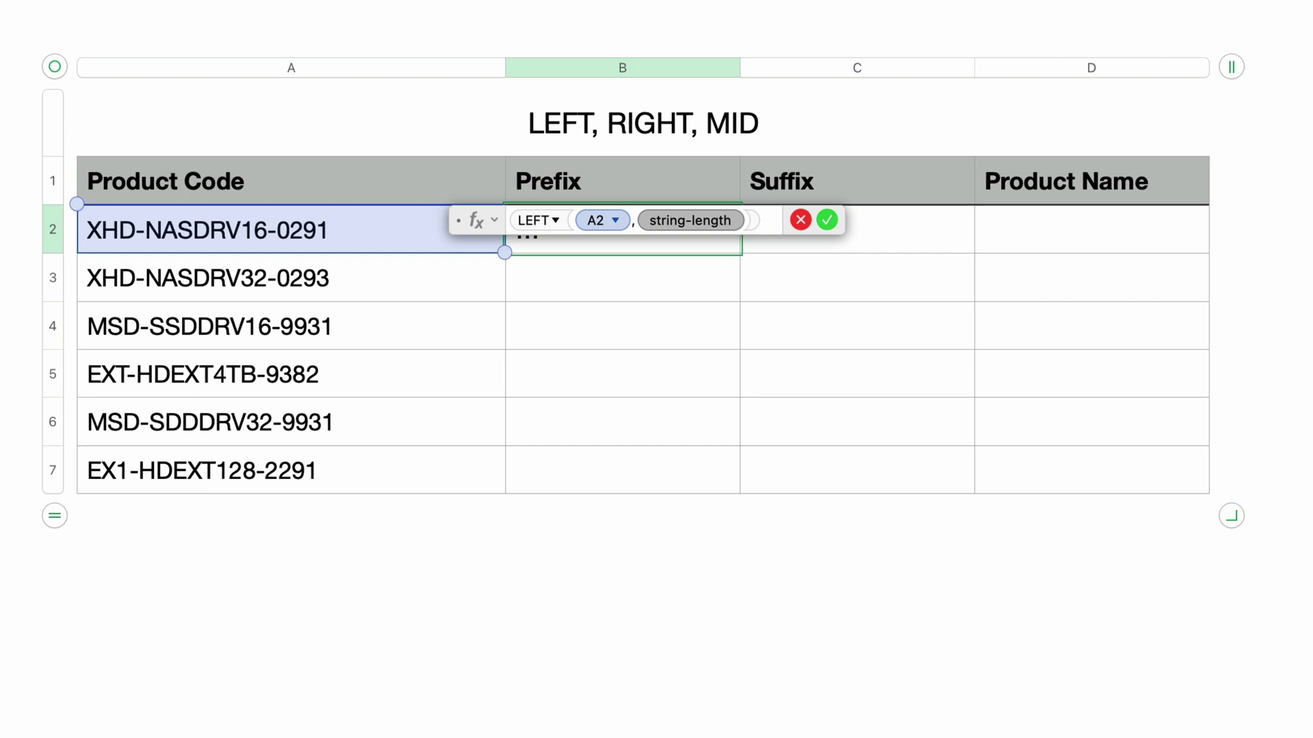
{"action": "type", "text": "3"}
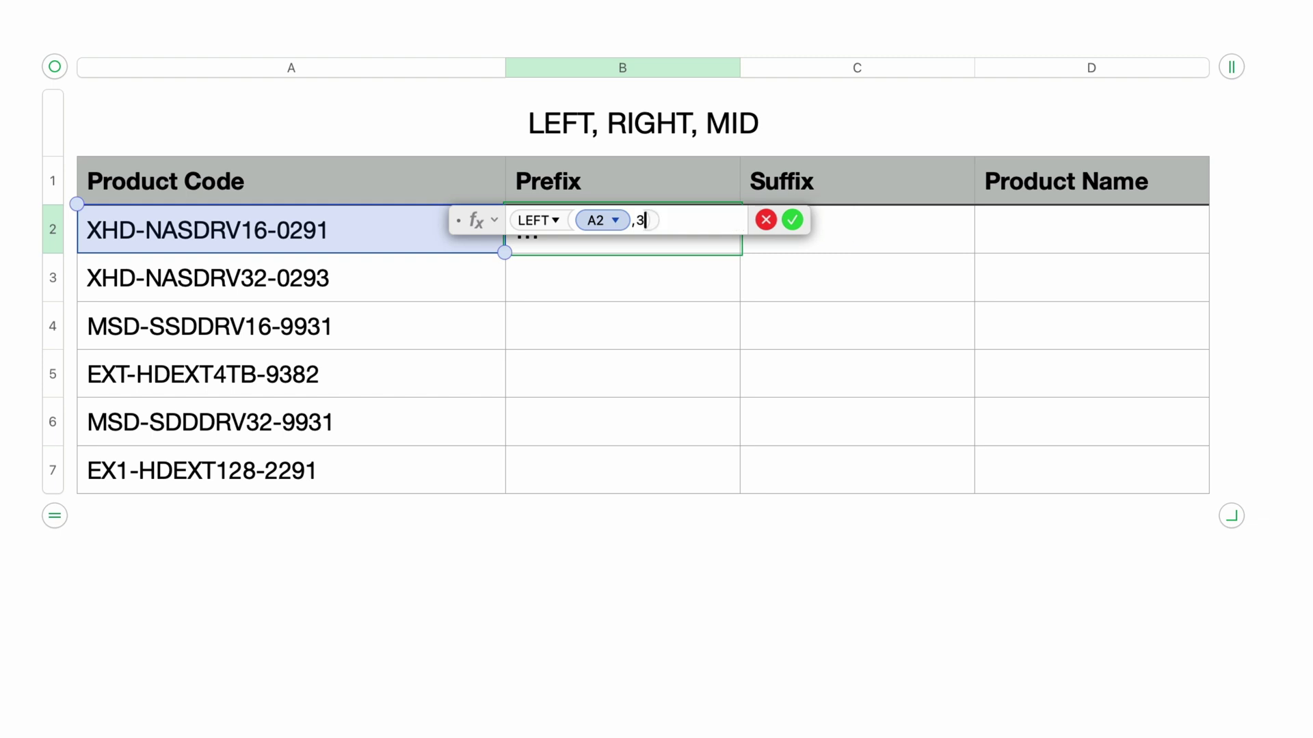
{"action": "key", "text": "Return"}
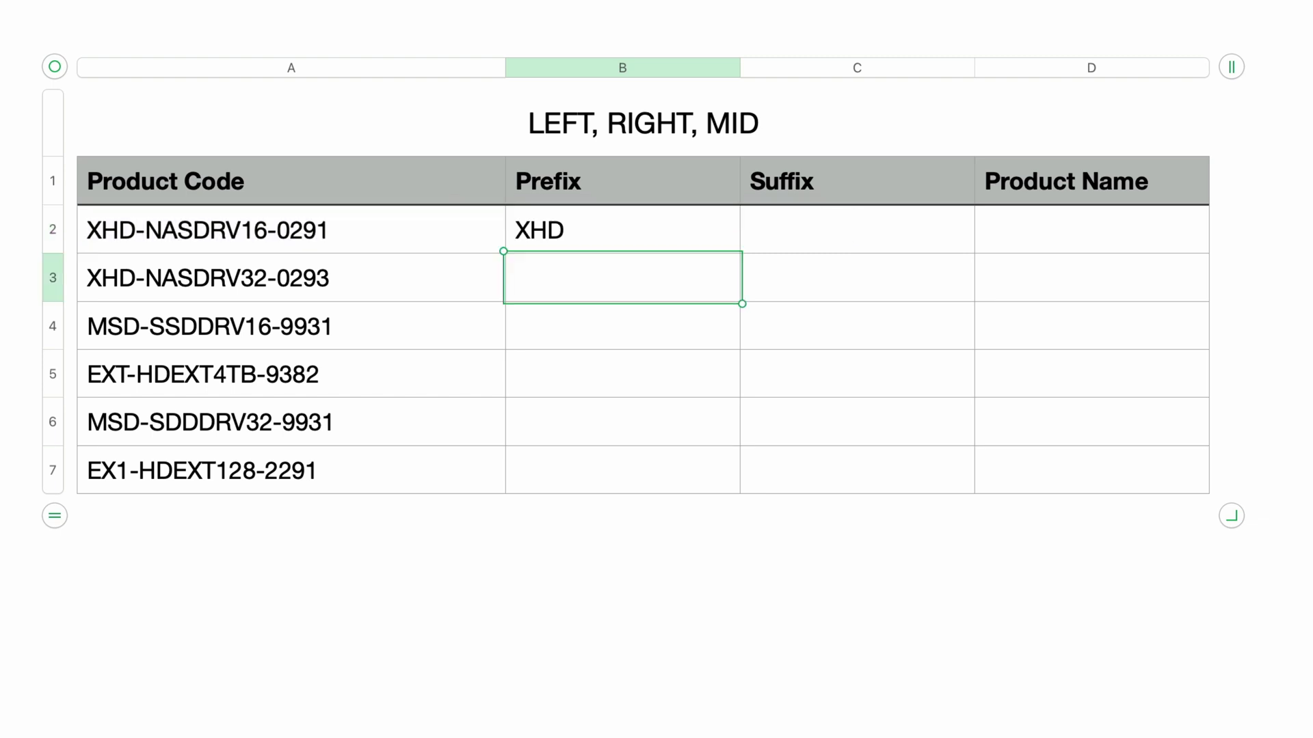
Step: Fill the B2 prefix formula down into B3:B7, giving XHD, MSD, EXT, MSD, EX1
{"action": "left_click", "coordinate": [614, 220]}
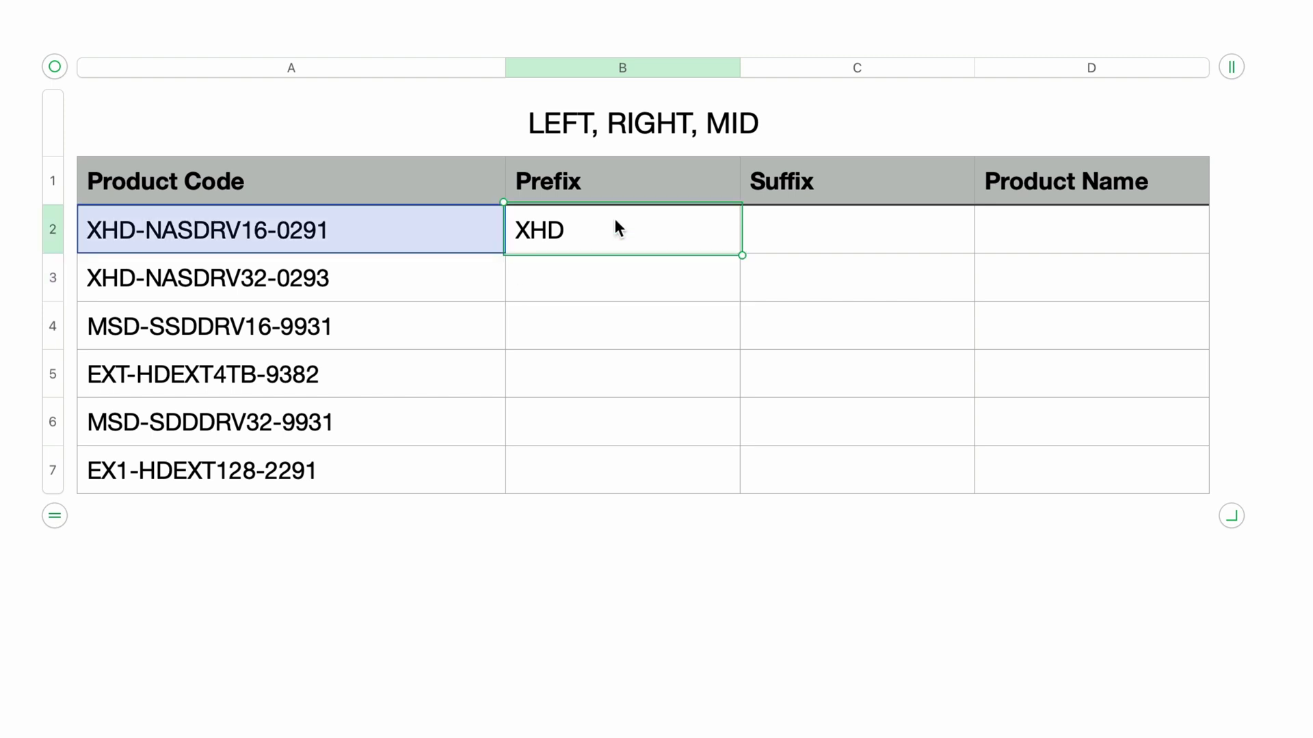
{"action": "left_click", "coordinate": [627, 285]}
{"action": "left_click", "coordinate": [615, 470], "text": "shift"}
{"action": "key", "text": "super+v"}
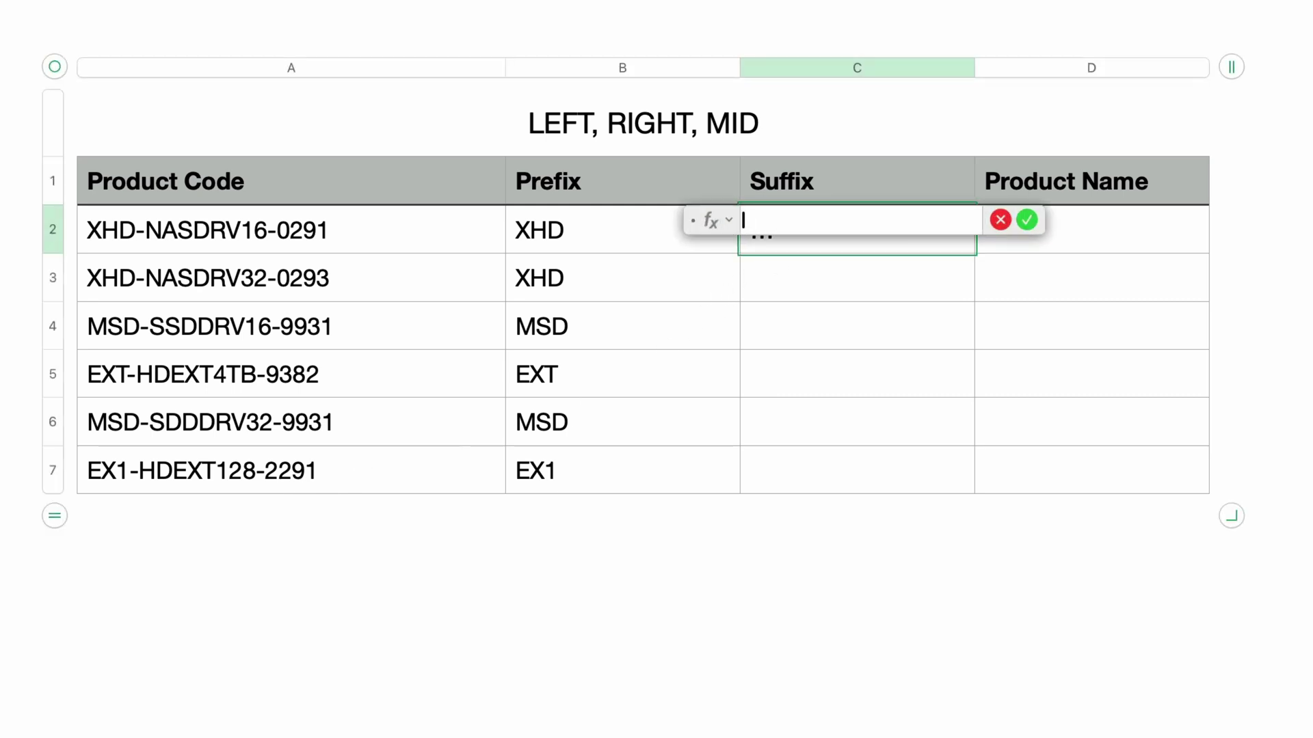
Step: Enter RIGHT(A2,4) in Suffix cell C2 so it returns 0291
{"action": "type", "text": "RIGHT"}
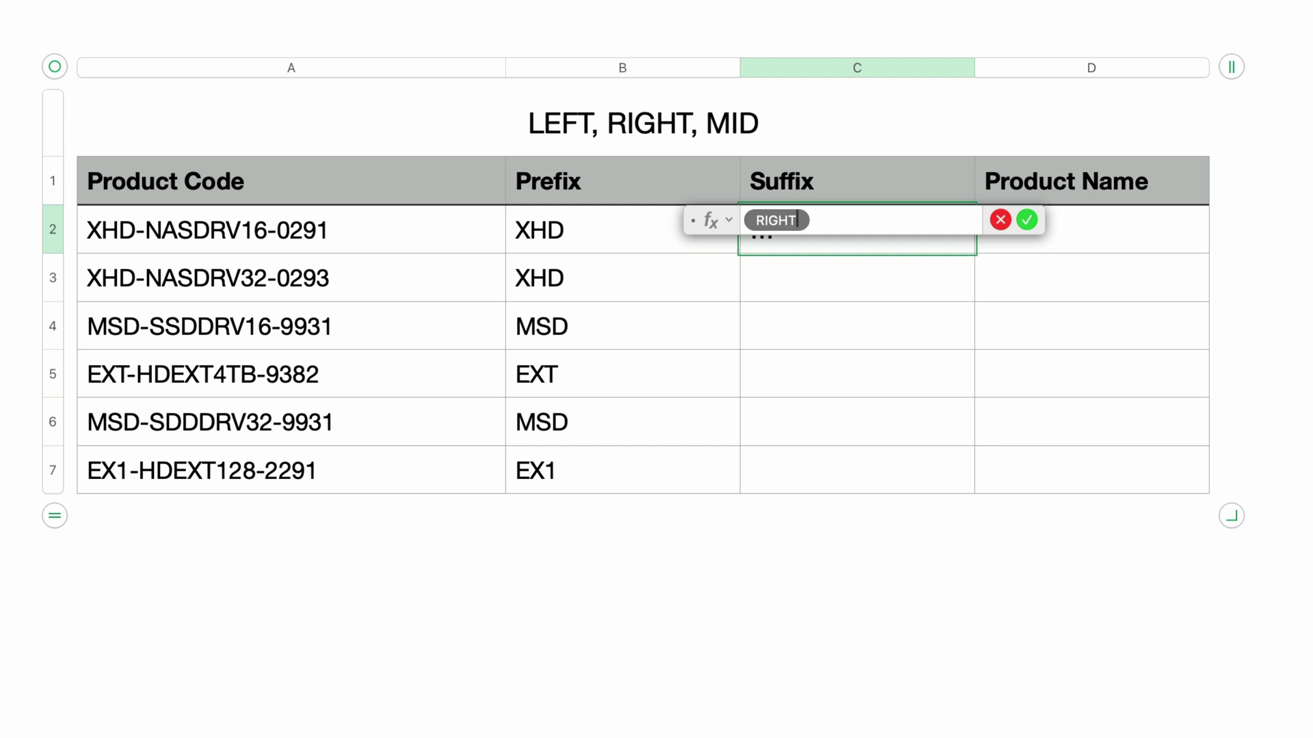
{"action": "key", "text": "Return"}
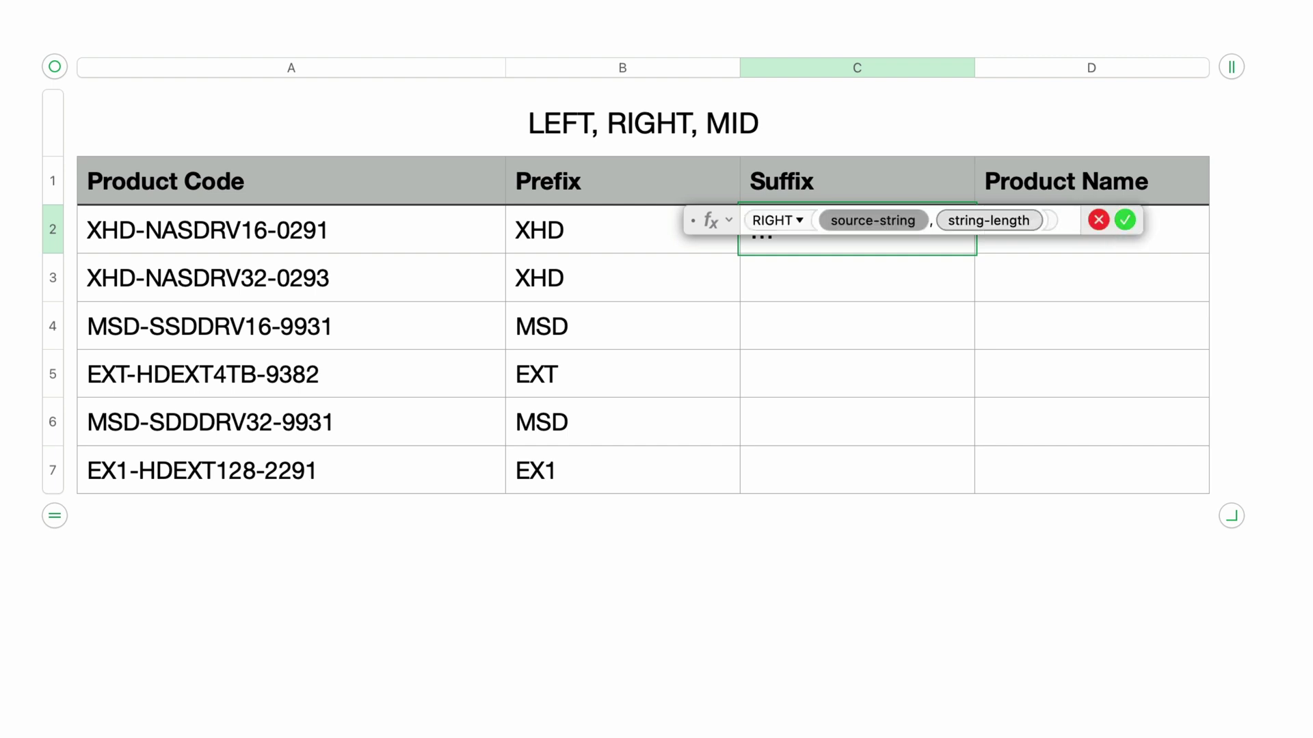
{"action": "left_click", "coordinate": [413, 236]}
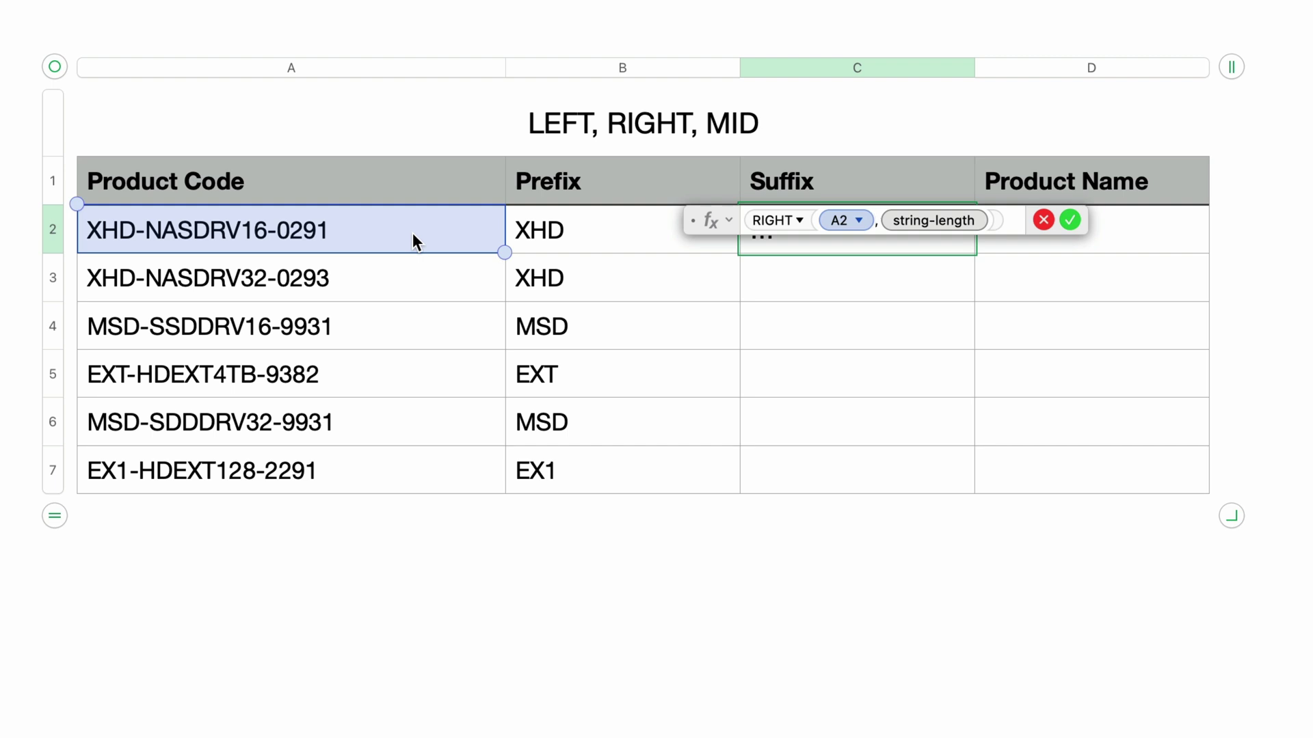
{"action": "type", "text": ","}
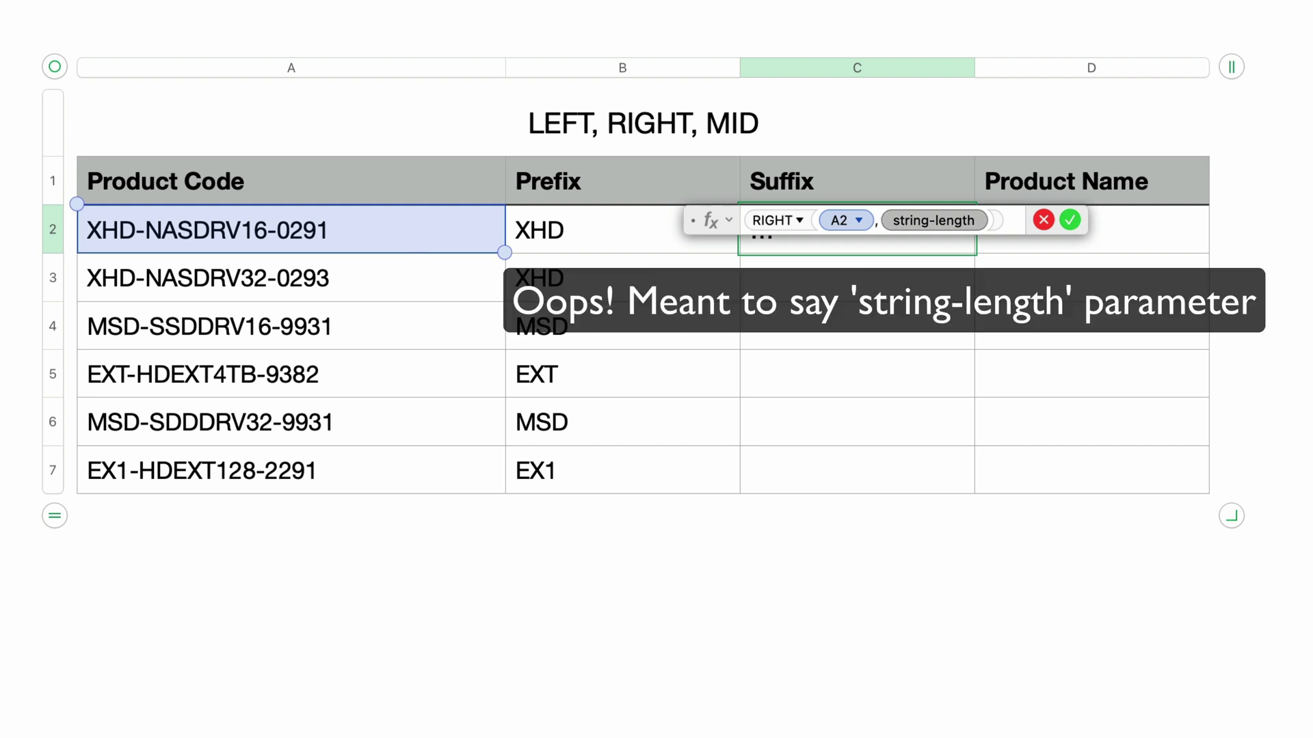
{"action": "type", "text": "4"}
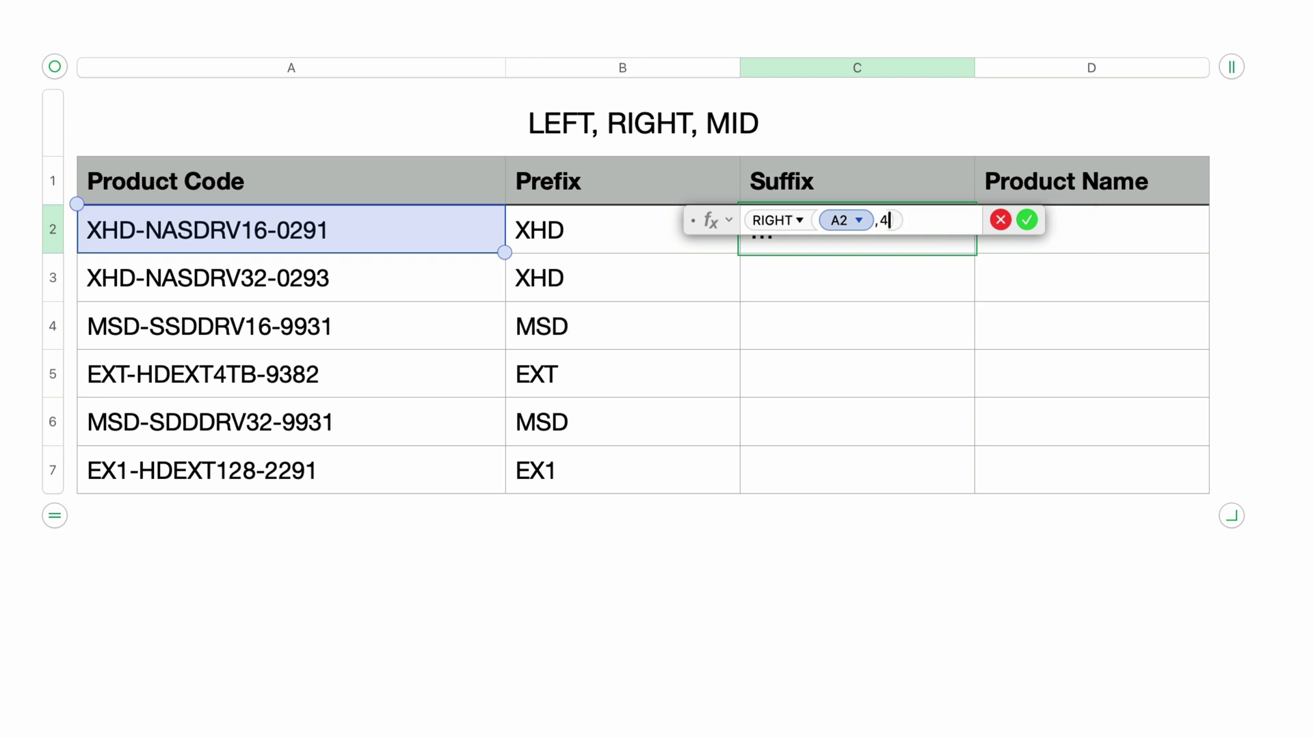
{"action": "key", "text": "Return"}
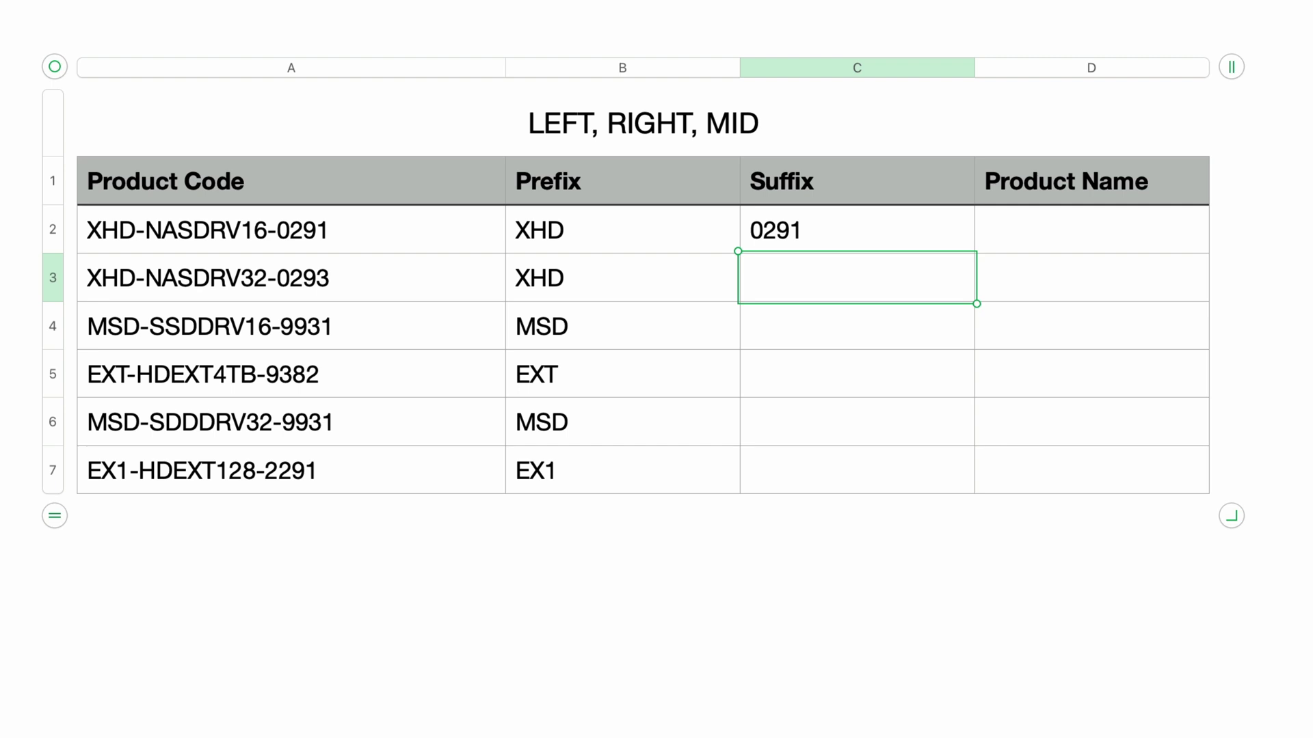
Step: Copy the C2 suffix formula down through C7, giving 0293, 9931, 9382, 9931, 2291
{"action": "left_click", "coordinate": [882, 233]}
{"action": "left_click_drag", "start_coordinate": [857, 251], "coordinate": [917, 473]}
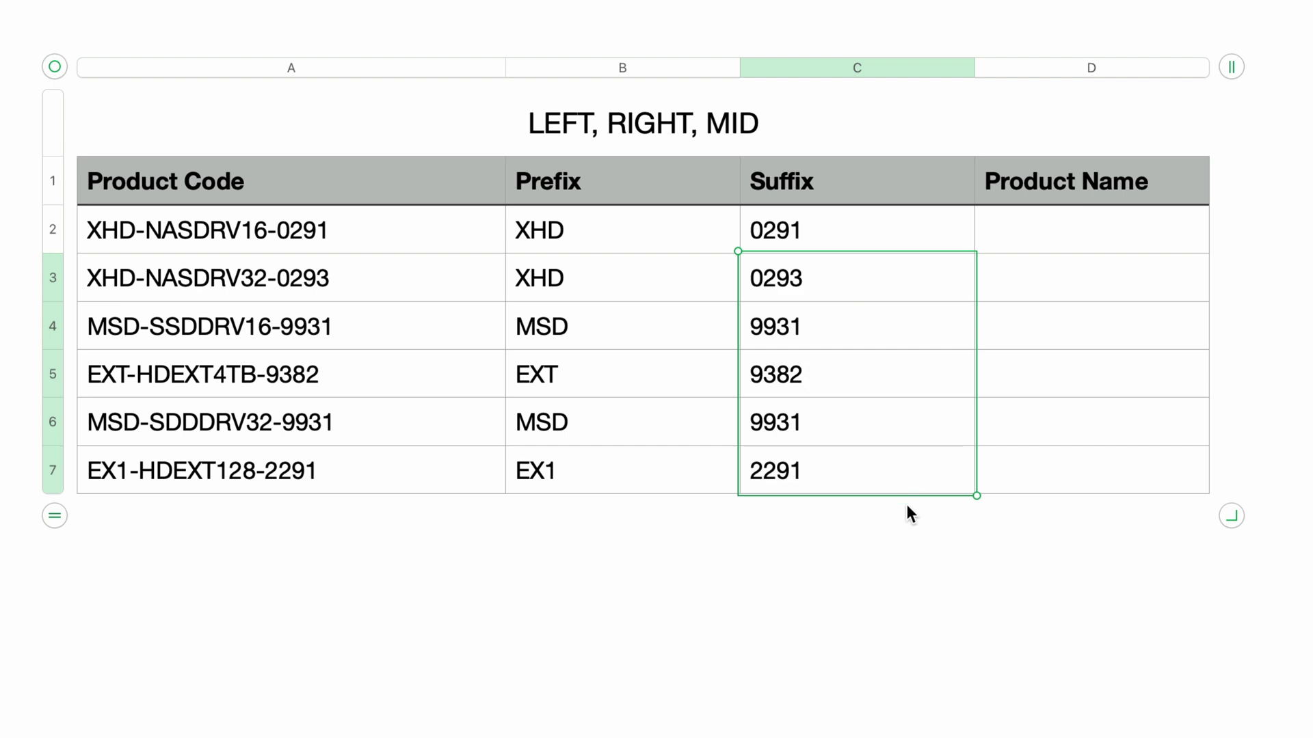
{"action": "left_click", "coordinate": [901, 545]}
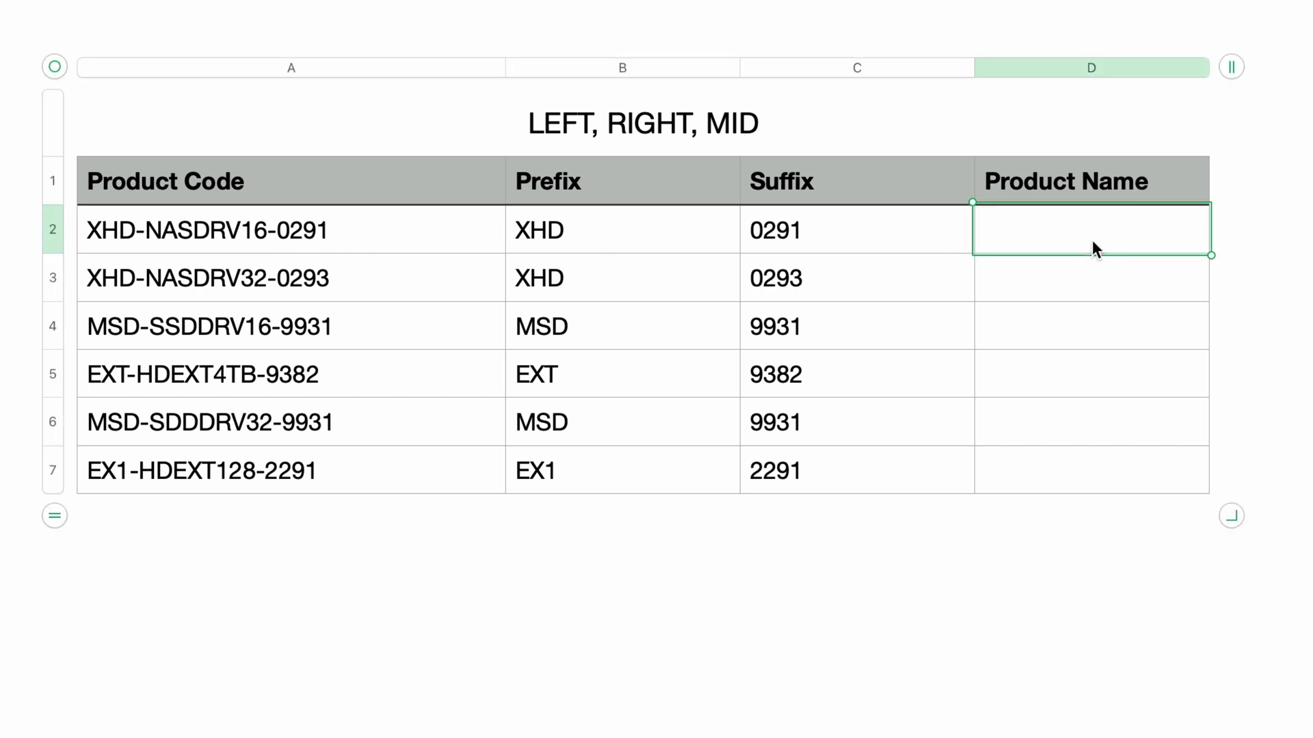
Step: Start a MID formula in Product Name cell D2 using A2 as its source
{"action": "type", "text": "="}
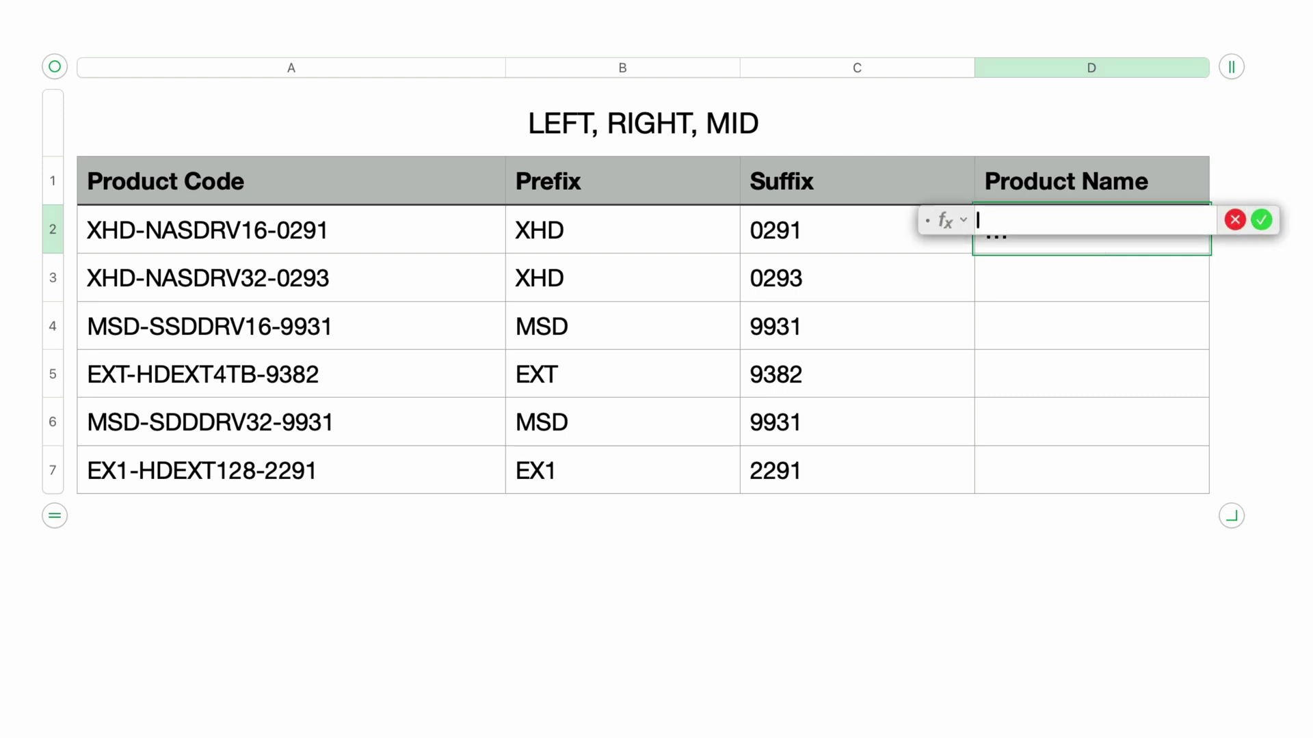
{"action": "type", "text": "MID"}
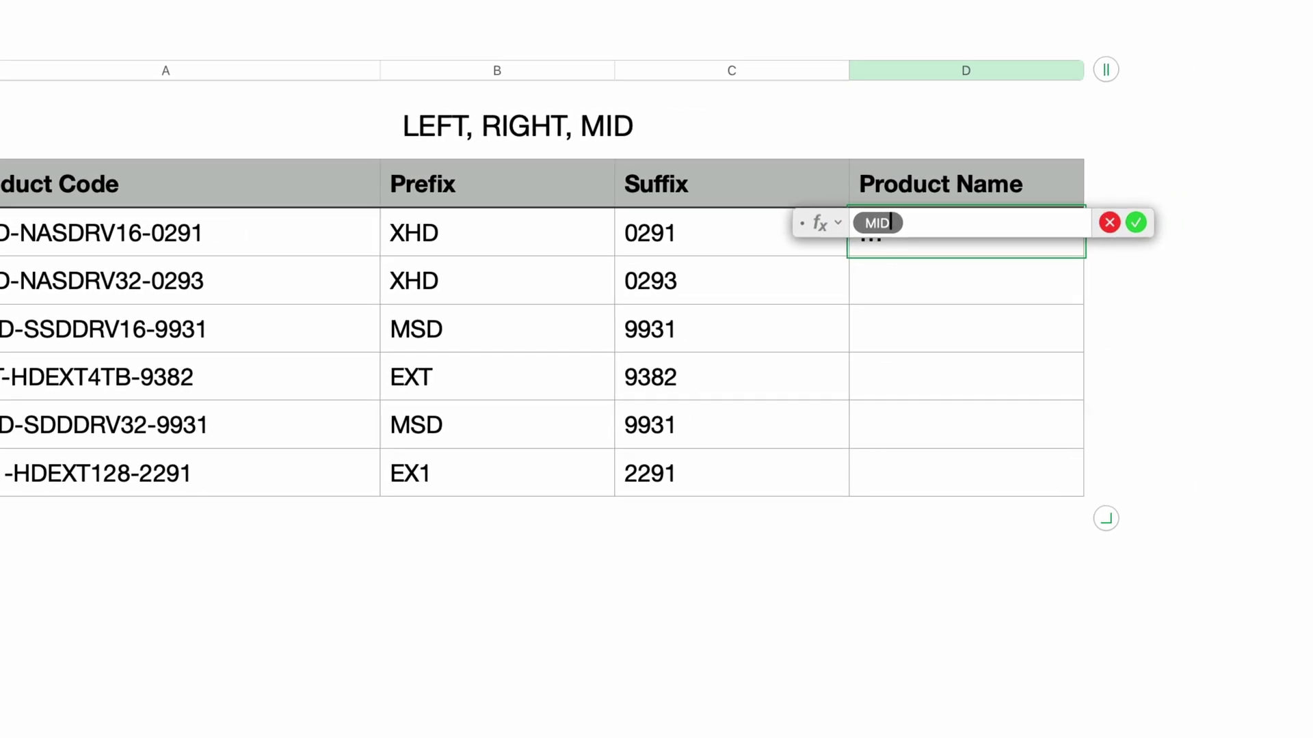
{"action": "key", "text": "Return"}
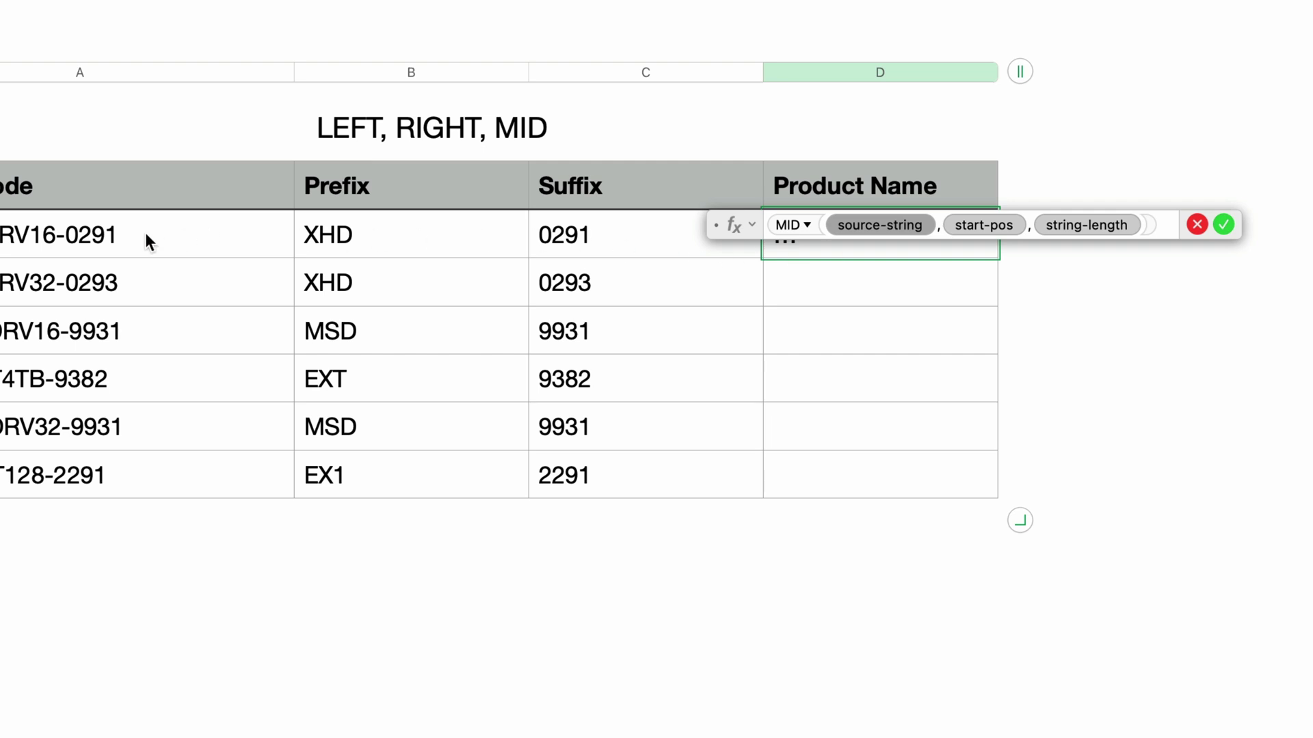
{"action": "left_click", "coordinate": [130, 244]}
Step: Complete D2 as MID(A2,5,8) so it returns NASDRV16
{"action": "type", "text": ","}
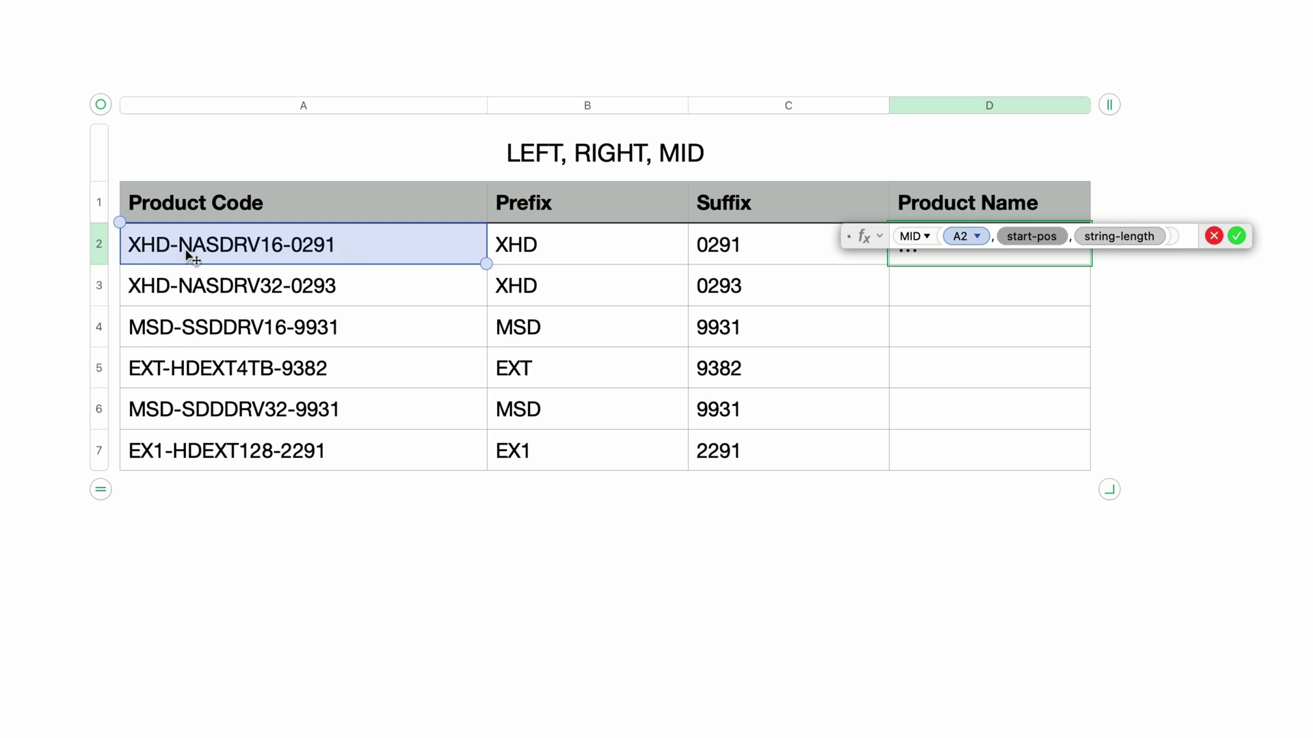
{"action": "type", "text": "5,"}
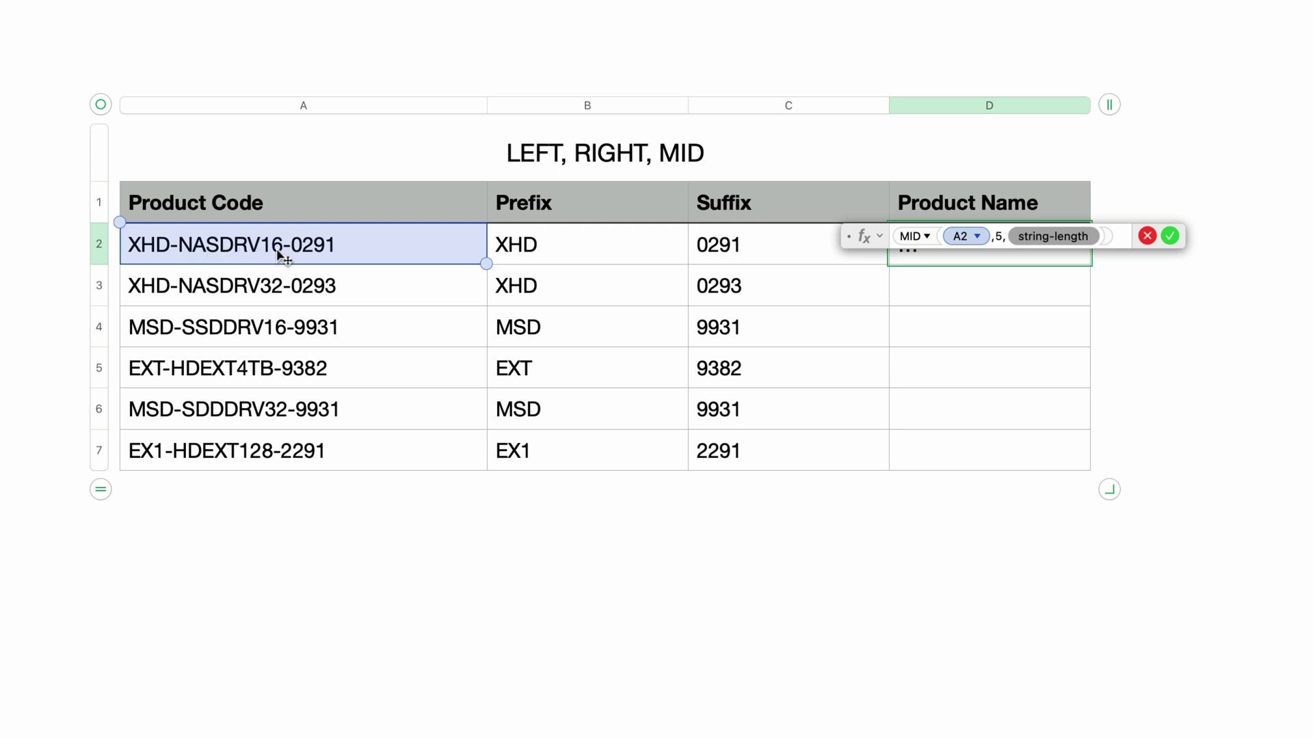
{"action": "type", "text": "8"}
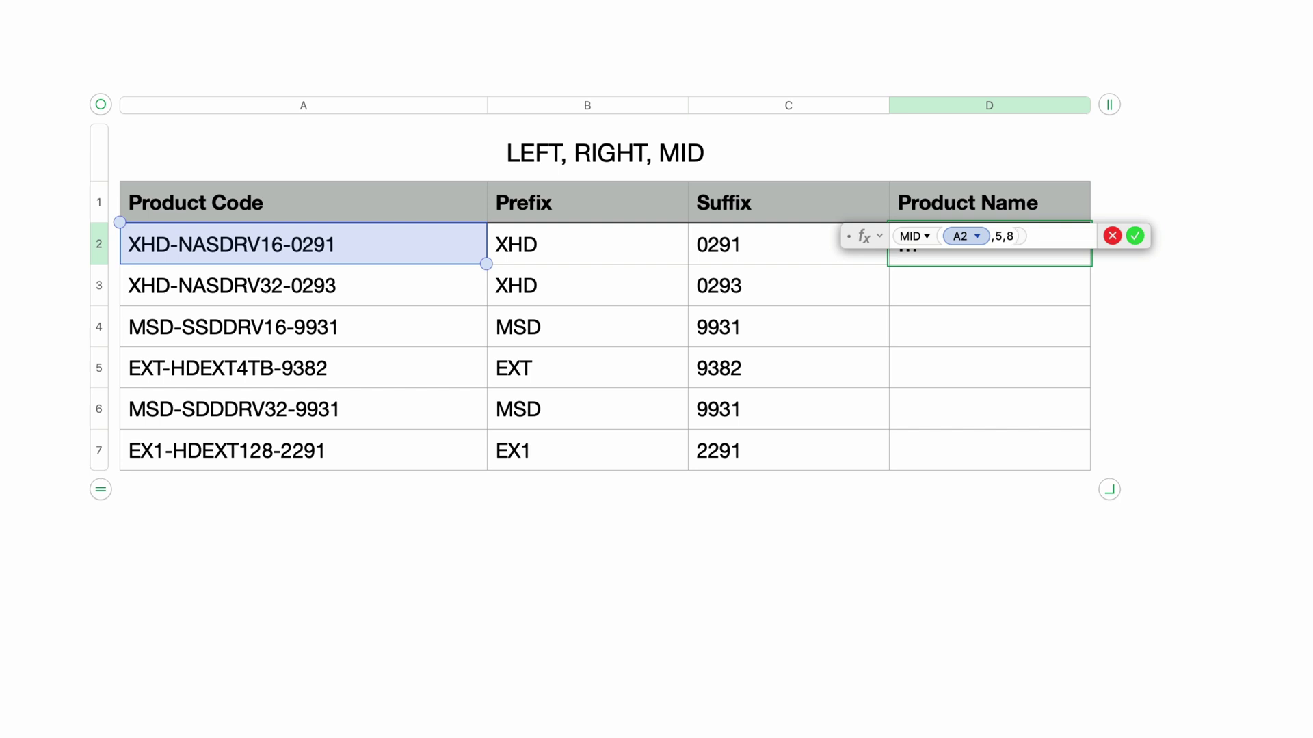
{"action": "key", "text": "Return"}
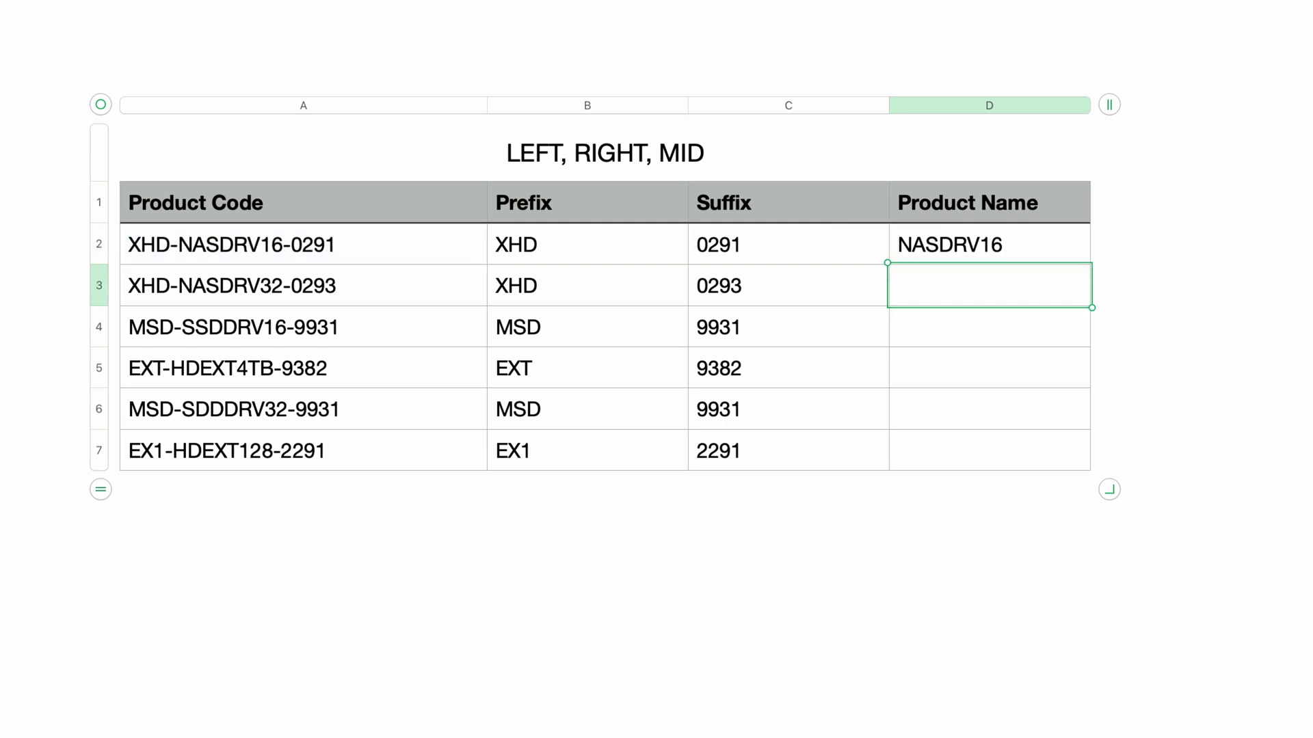
{"action": "left_click", "coordinate": [1024, 244]}
{"action": "left_click", "coordinate": [1036, 294]}
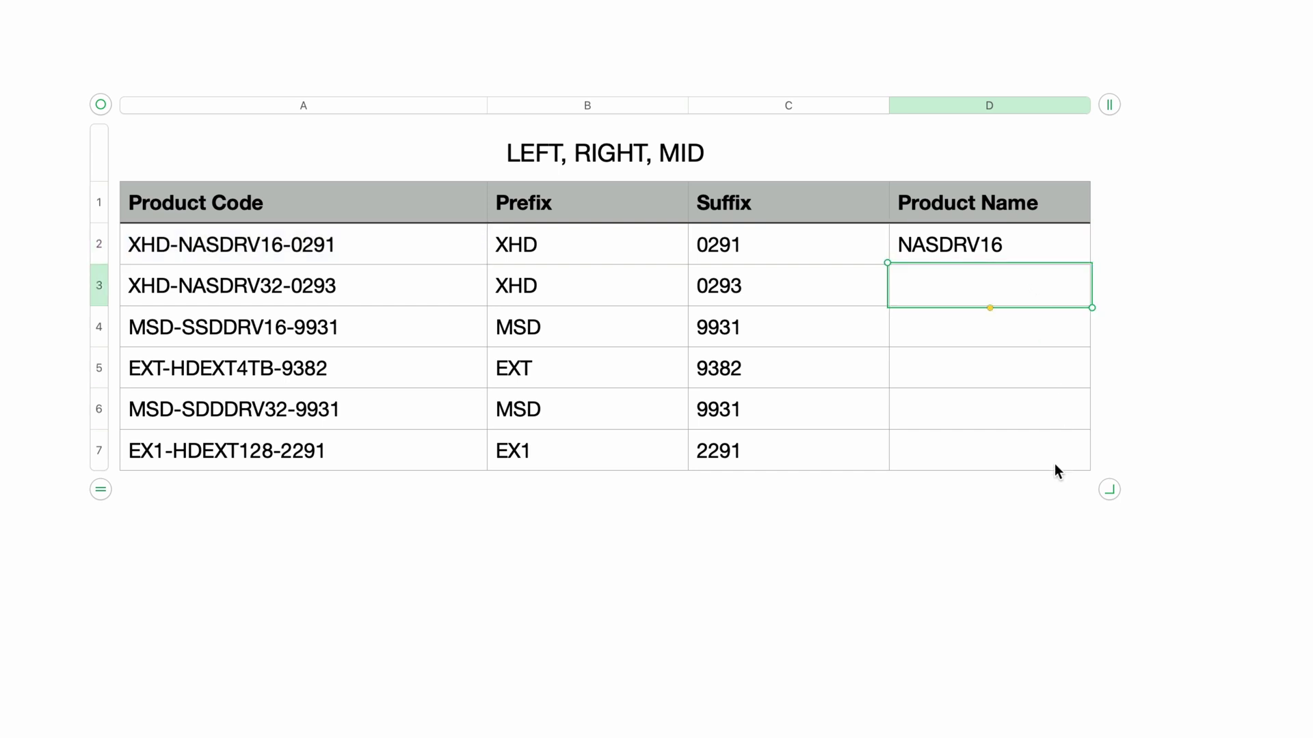